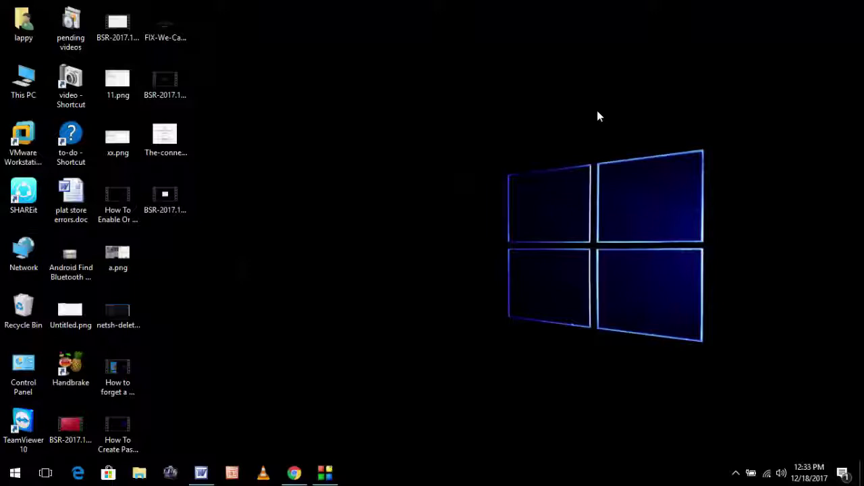
# Open Registry Editor and locate HKEY_LOCAL_MACHINE\SOFTWARE\Microsoft\Windows NT\CurrentVersion\NetworkList\Profiles in the key tree.
pyautogui.press('super+r')
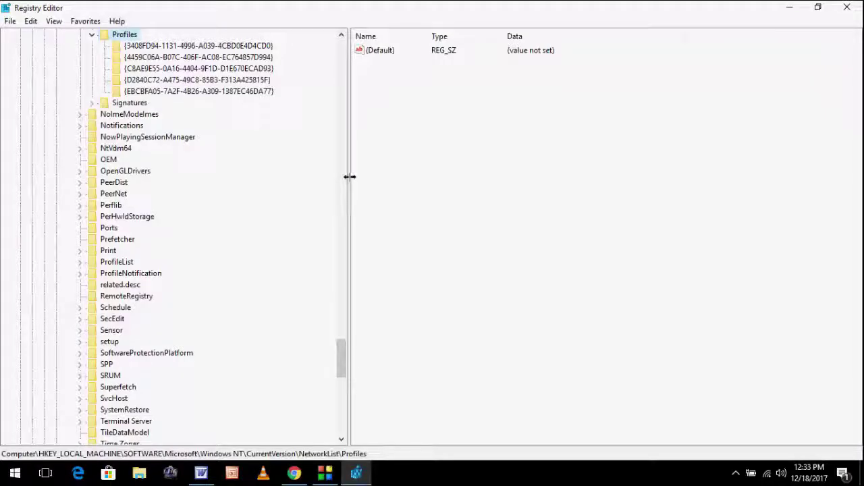
pyautogui.moveTo(341, 358); pyautogui.dragTo(332, 46)
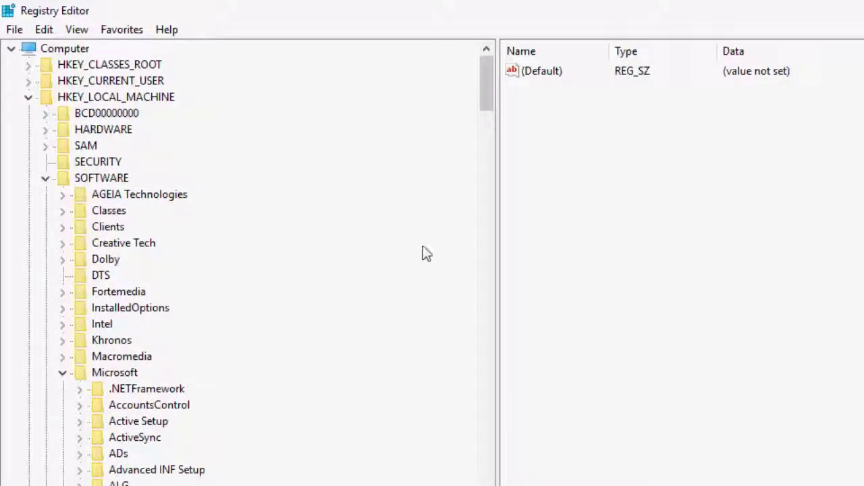
pyautogui.moveTo(489, 73); pyautogui.dragTo(488, 163)
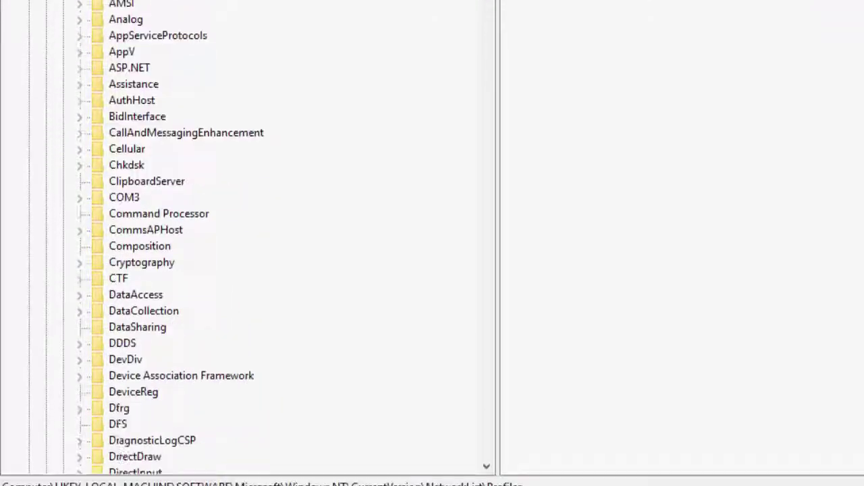
pyautogui.moveTo(486, 1); pyautogui.dragTo(475, 246)
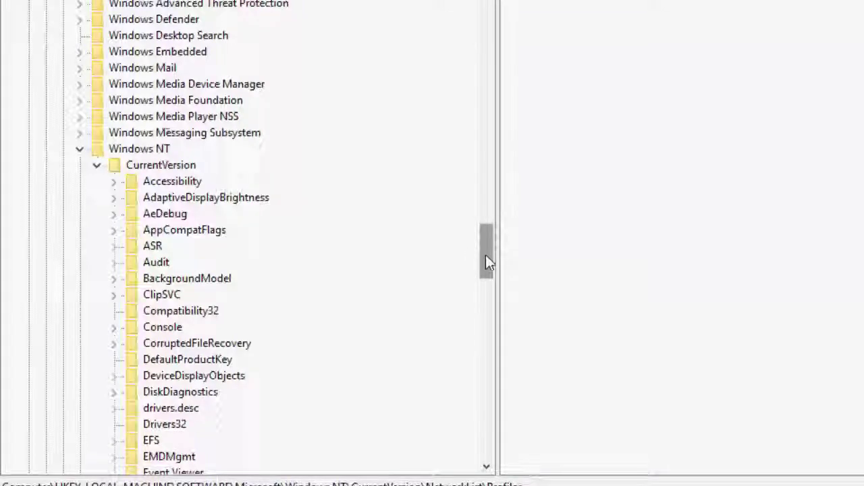
pyautogui.moveTo(485, 255); pyautogui.dragTo(487, 325)
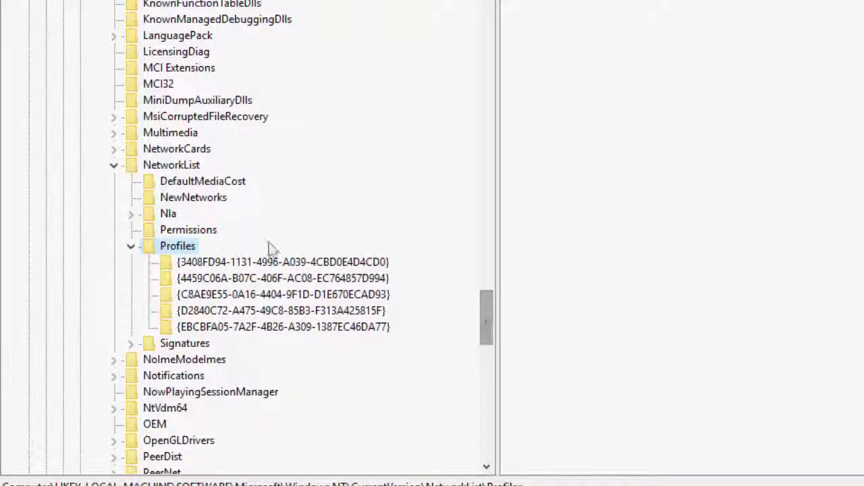
# In the Profiles key's advanced permissions, enable replacing all child object permission entries, and close the dialogs without applying.
pyautogui.rightClick(187, 246)
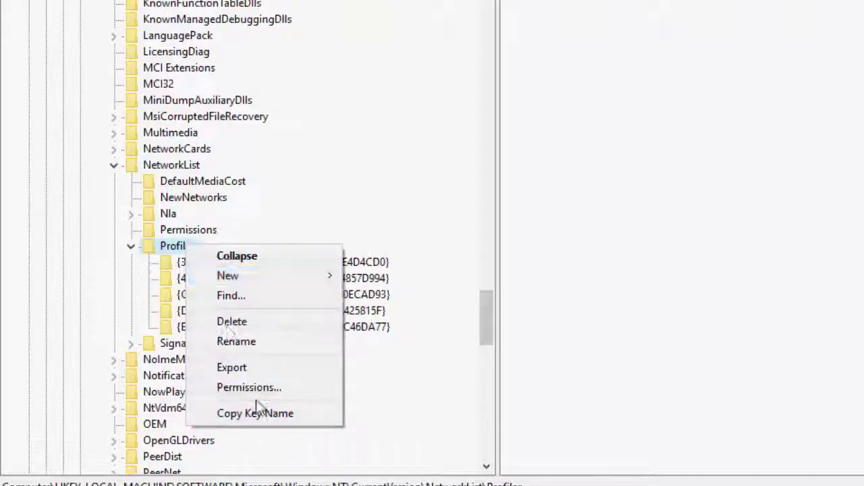
pyautogui.click(253, 395)
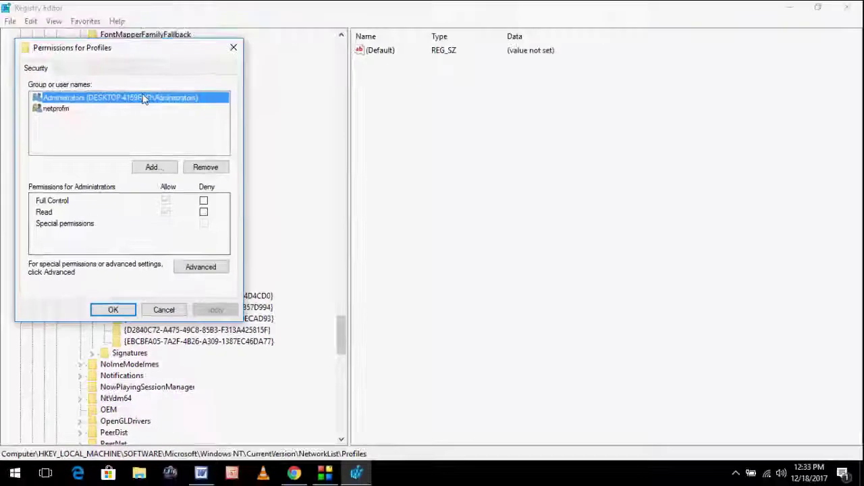
pyautogui.click(196, 268)
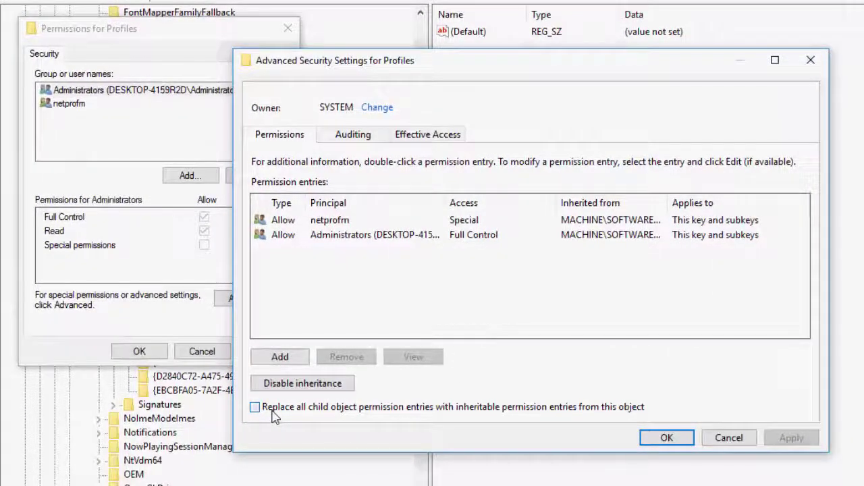
pyautogui.click(274, 414)
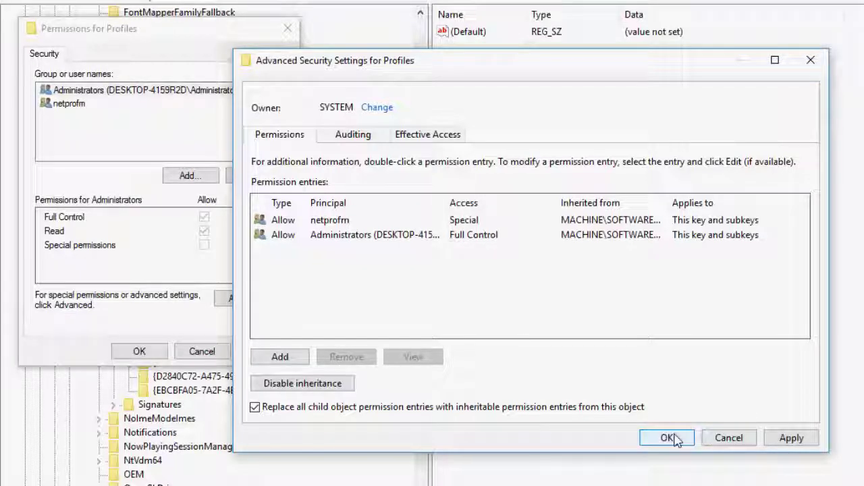
pyautogui.click(808, 60)
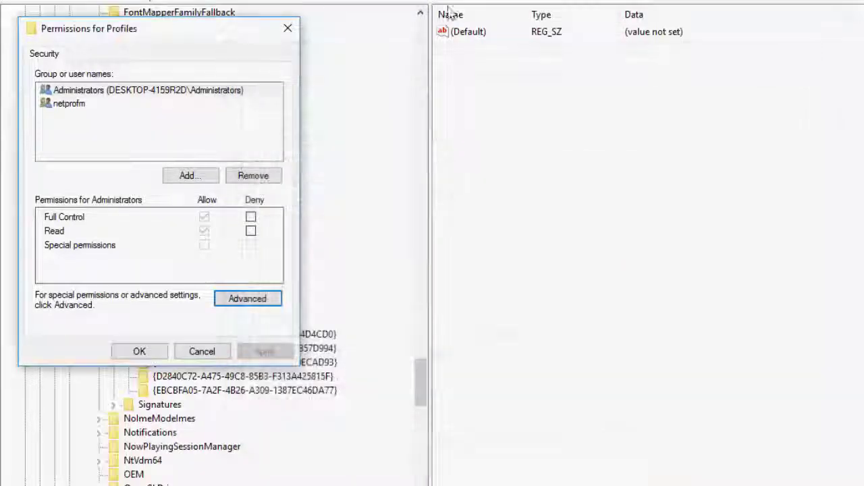
pyautogui.click(277, 41)
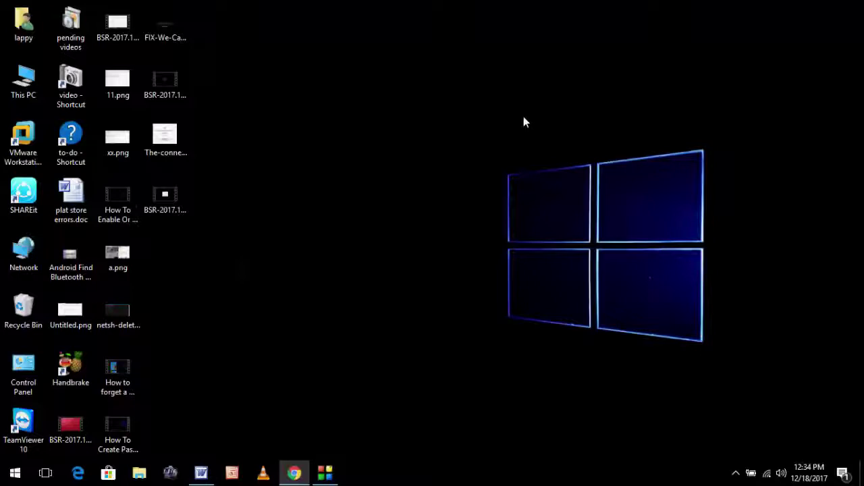
# Search Windows for "time" and open the setting to change the date and time.
pyautogui.press('super')
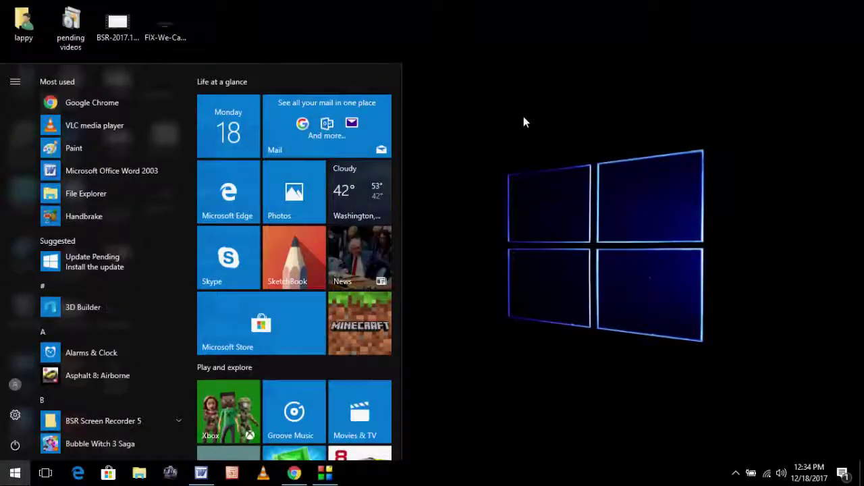
pyautogui.press('super')
pyautogui.write('time')
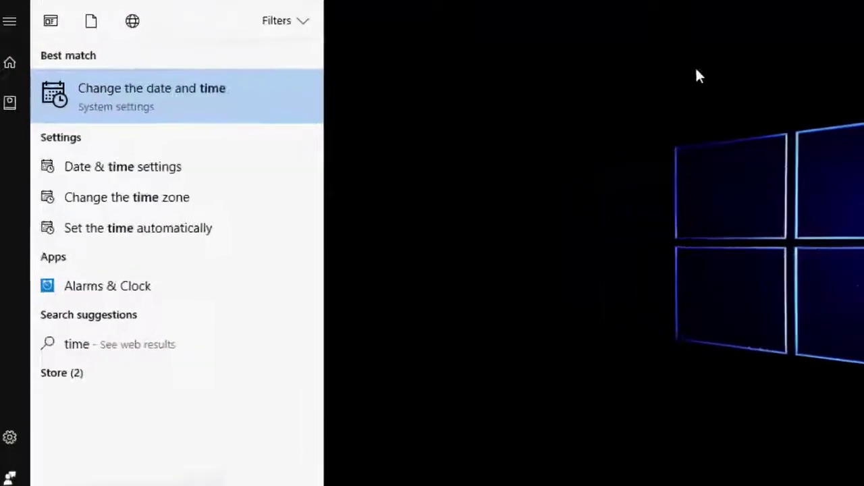
pyautogui.press('Return')
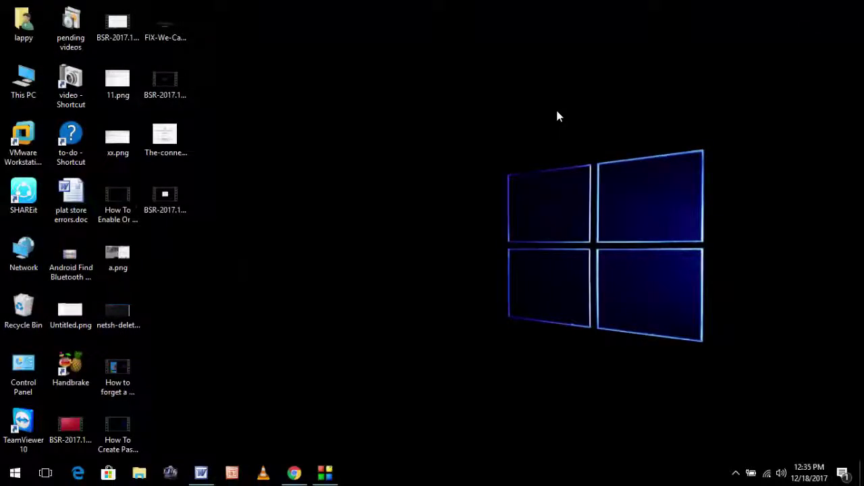
# Open the Windows folder on Local Disk (C:) and go to the folders beginning with S.
pyautogui.doubleClick(23, 79)
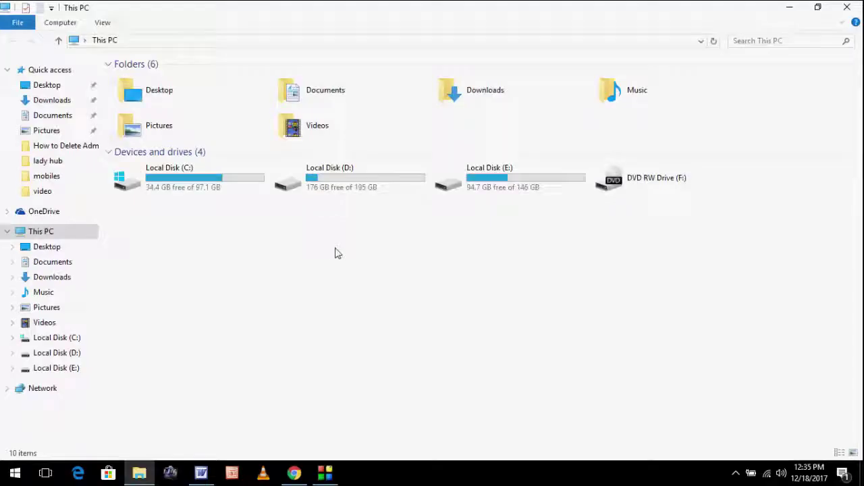
pyautogui.doubleClick(193, 185)
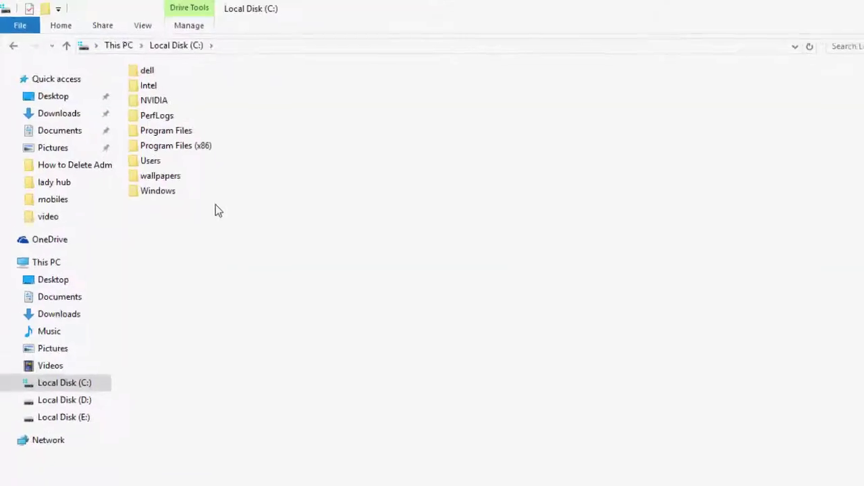
pyautogui.click(172, 192)
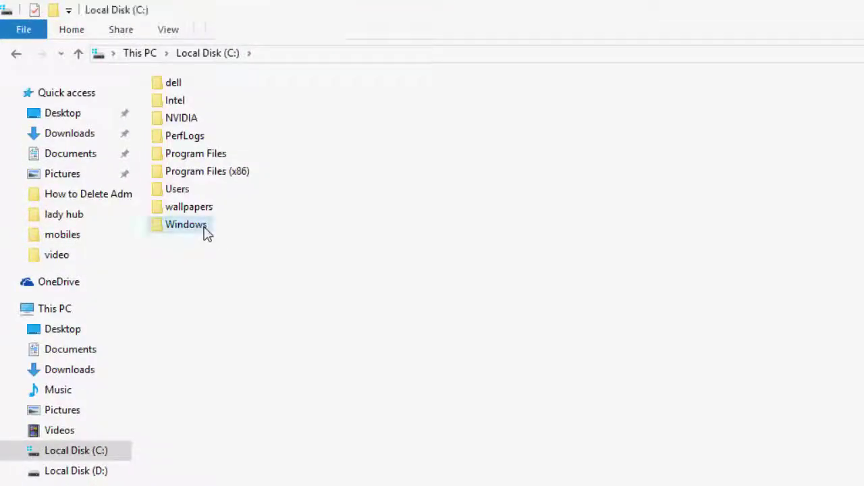
pyautogui.doubleClick(192, 225)
pyautogui.press('s')
pyautogui.press('s')
pyautogui.press('s')
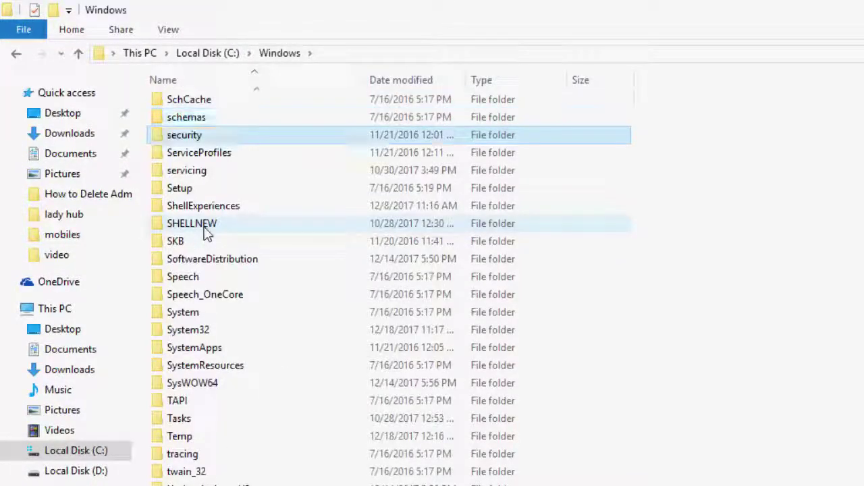
pyautogui.press('s')
pyautogui.press('s')
pyautogui.press('s')
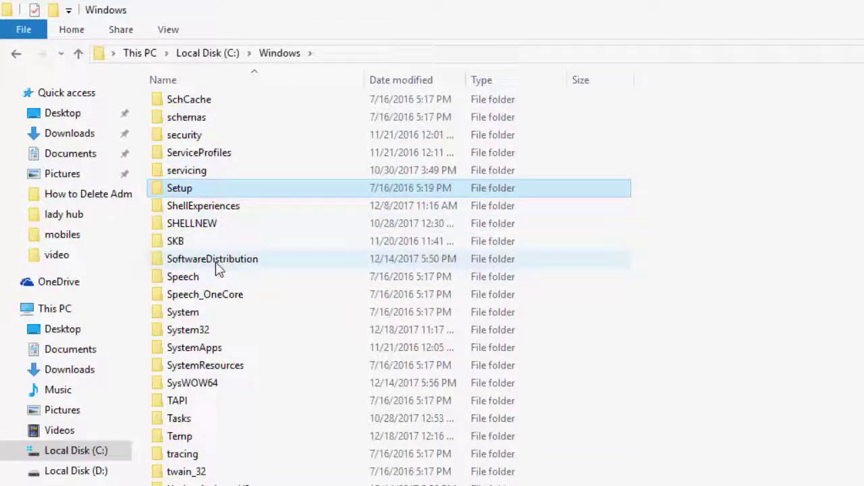
# Open the SoftwareDistribution folder and try to delete all of its contents.
pyautogui.click(218, 264)
pyautogui.press('F2')
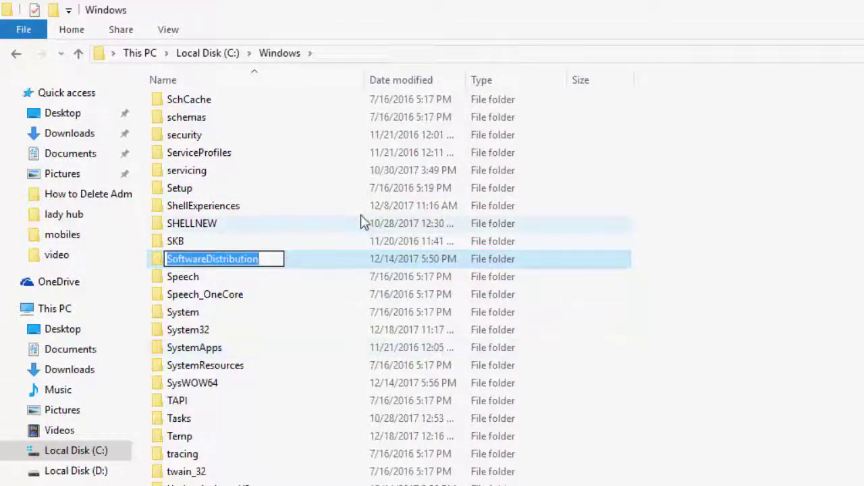
pyautogui.doubleClick(345, 263)
pyautogui.hotkey('ctrl', 'a')
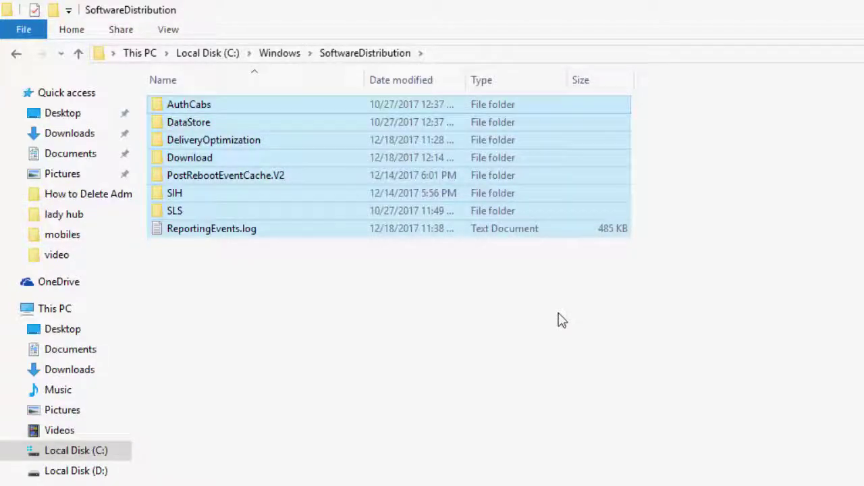
pyautogui.press('Delete')
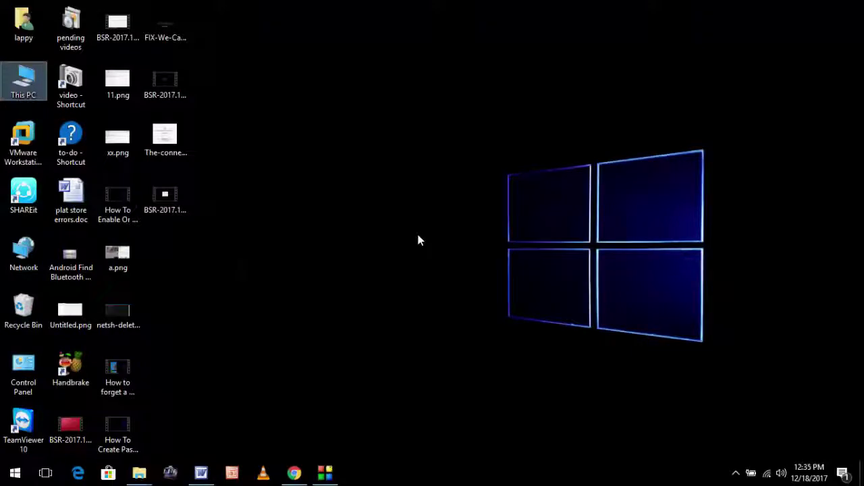
pyautogui.press('Right')
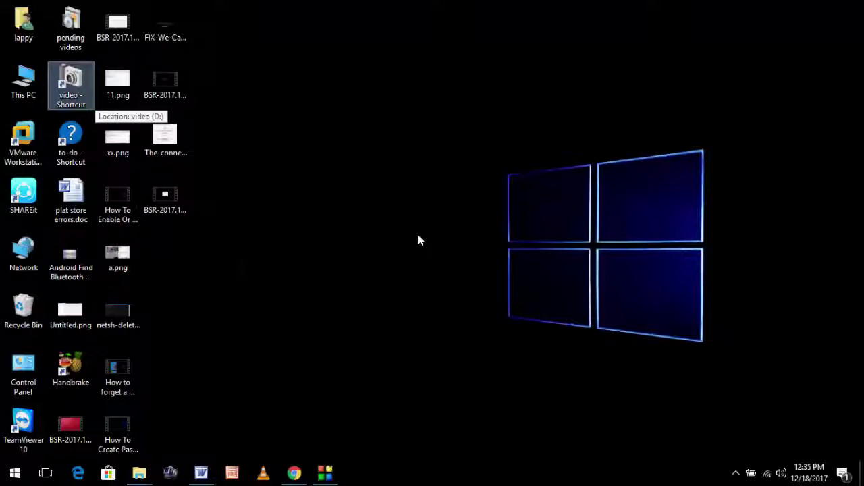
pyautogui.press('Delete')
# Search Windows for the troubleshooting page and open its Network and Internet category.
pyautogui.press('super')
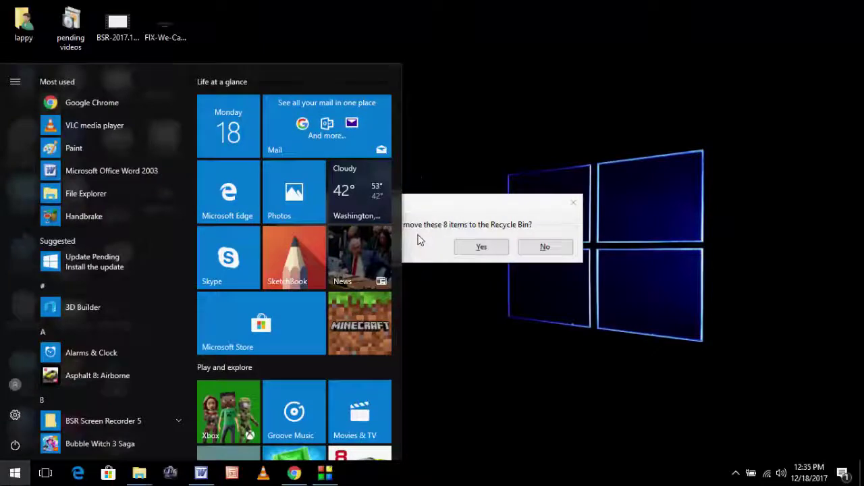
pyautogui.write('troubl')
pyautogui.press('Return')
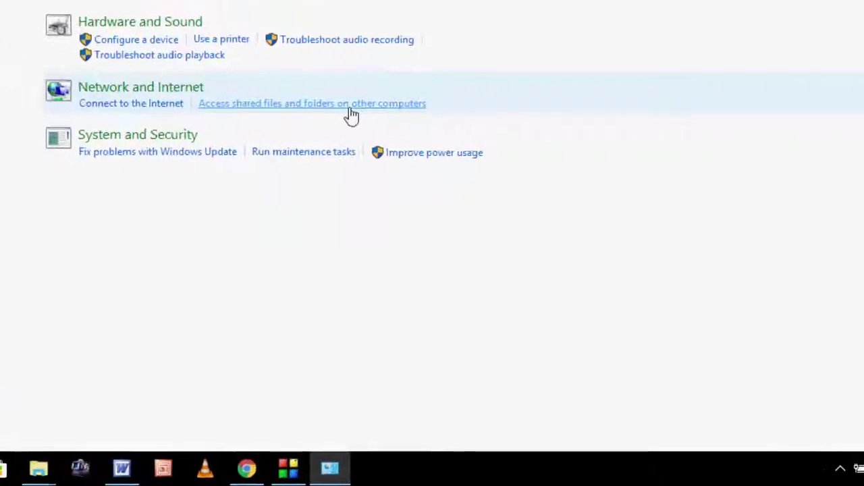
pyautogui.click(155, 98)
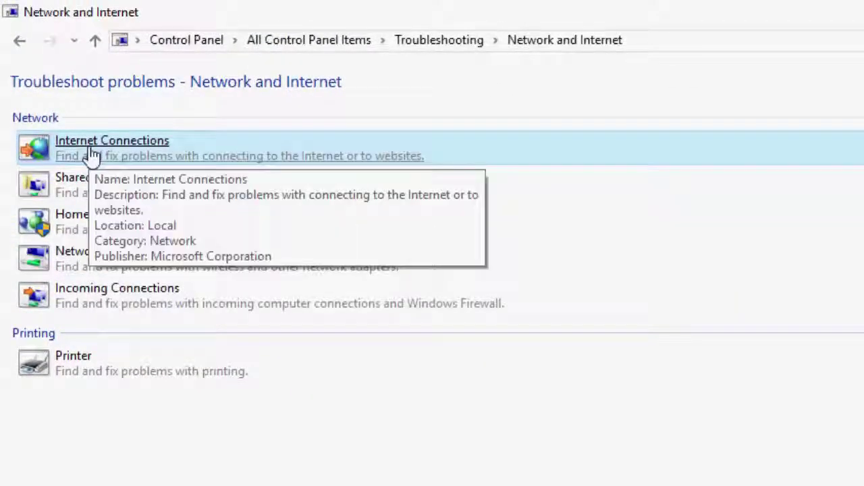
# Start the Internet Connections troubleshooter, advance to the choice of issue, and cancel it.
pyautogui.click(92, 155)
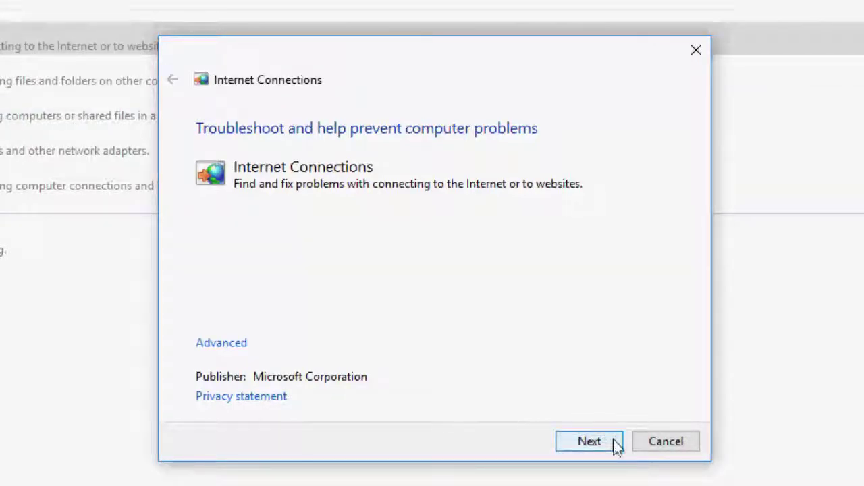
pyautogui.click(586, 447)
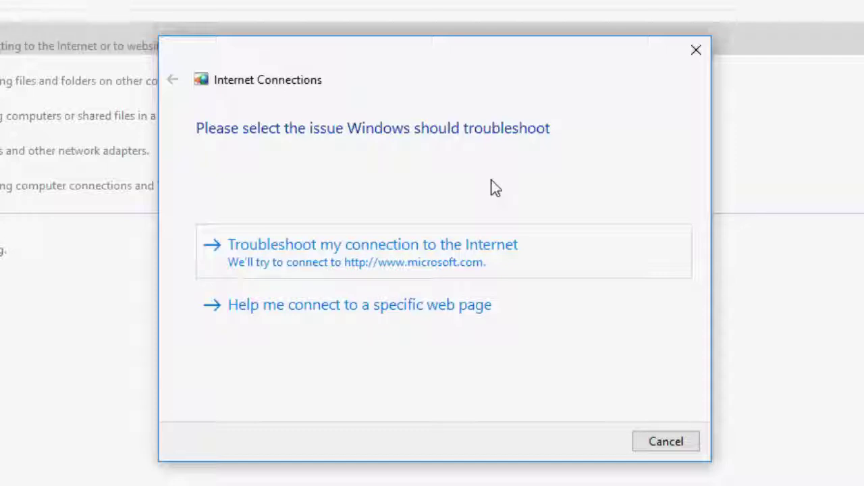
pyautogui.click(654, 447)
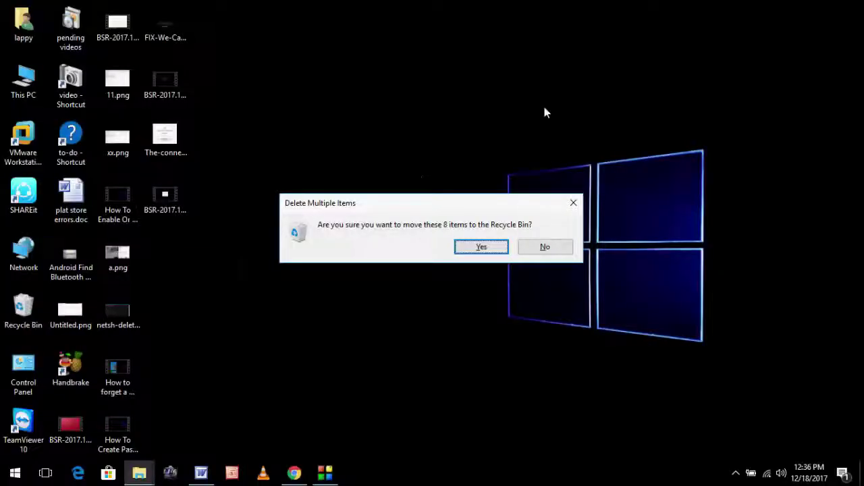
# Dismiss the pending deletion of the SoftwareDistribution items.
pyautogui.click(573, 202)
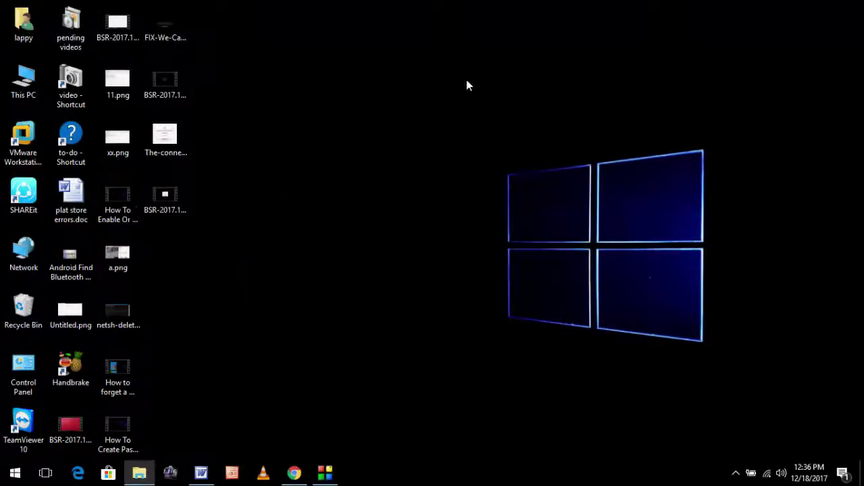